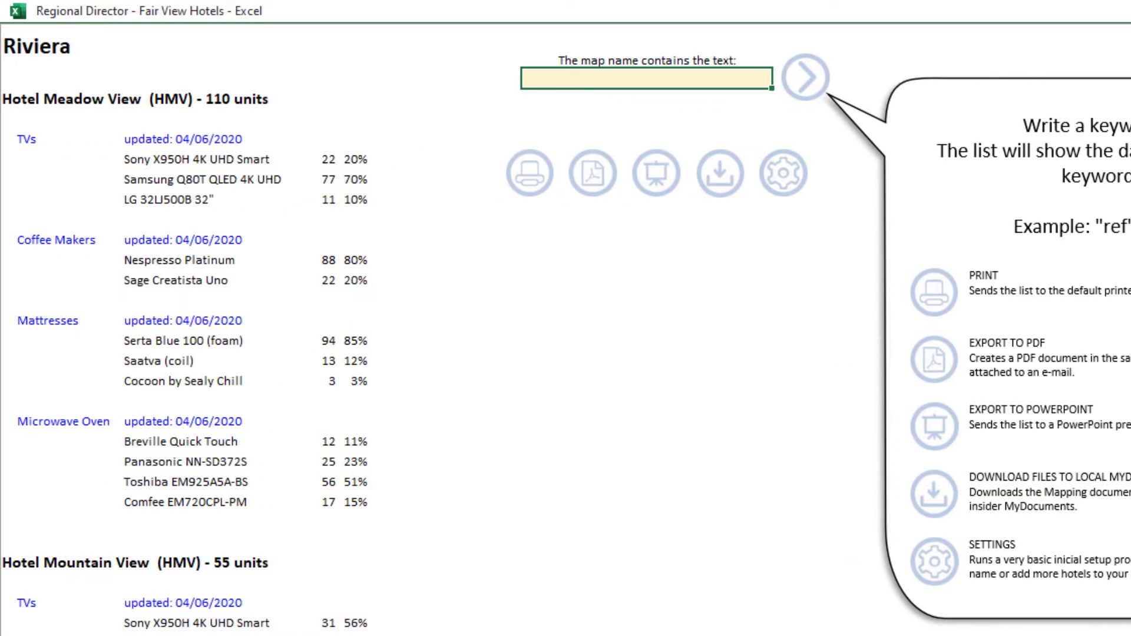
# Filter the hotel data by the map keyword "tv" and export the list to PowerPoint
pyautogui.write('tv')
pyautogui.press('Return')
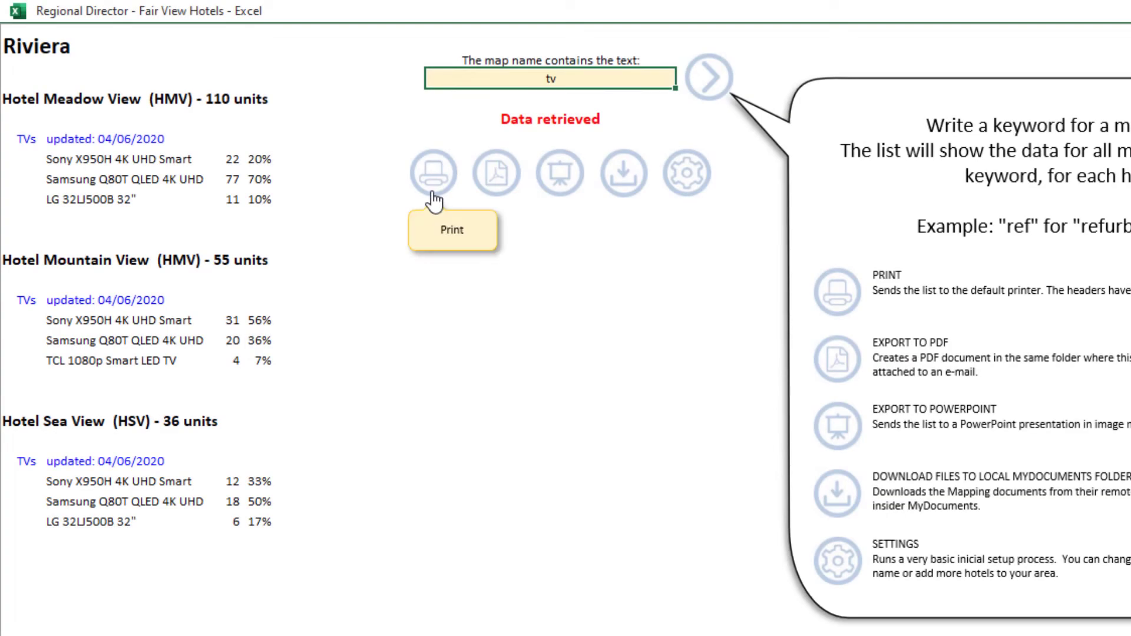
pyautogui.click(560, 201)
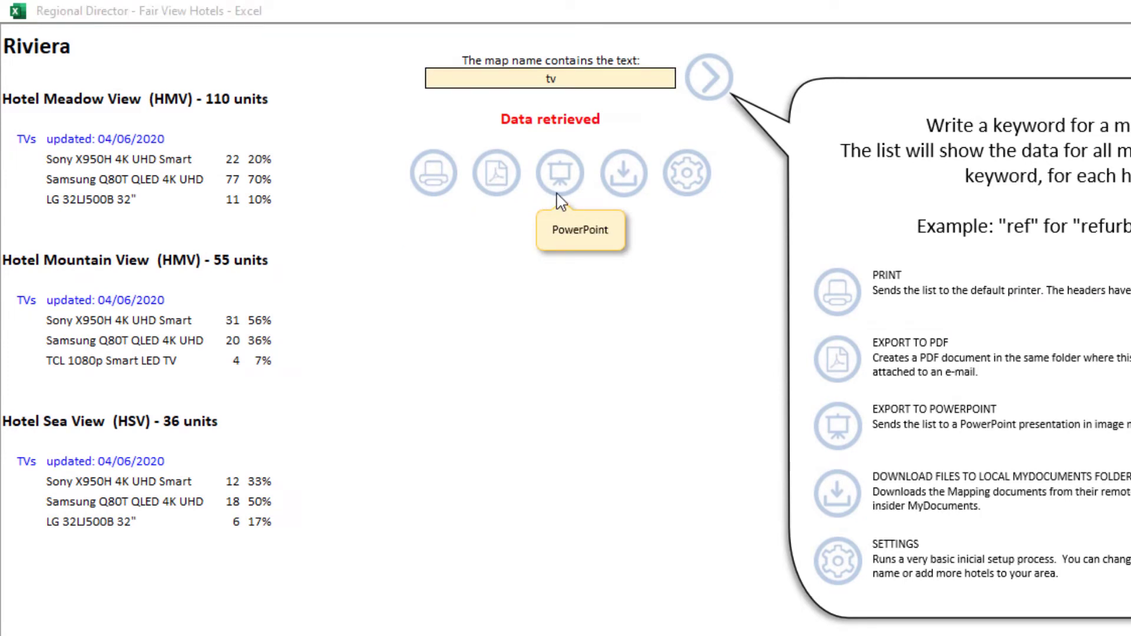
# Add up the three hotels' Sony TV counts with =D6+D14+D22 beside Hotel Sea View's Sony row and fill the formula down to the LG row
pyautogui.click(402, 484)
pyautogui.write('=')
pyautogui.click(232, 157)
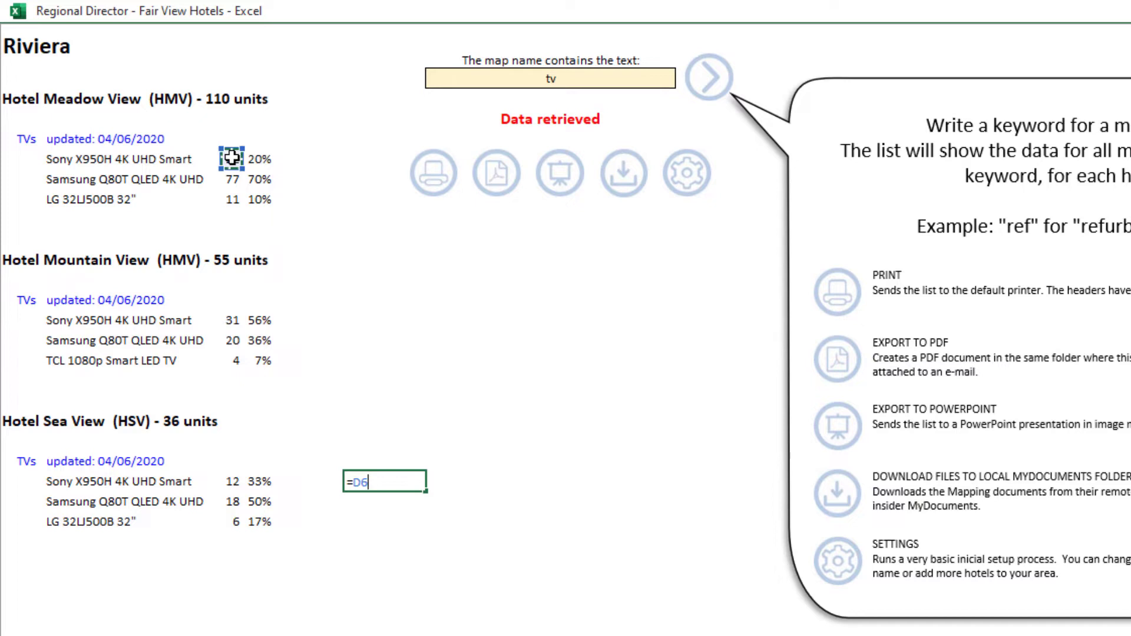
pyautogui.write('+')
pyautogui.click(232, 320)
pyautogui.write('+')
pyautogui.click(231, 481)
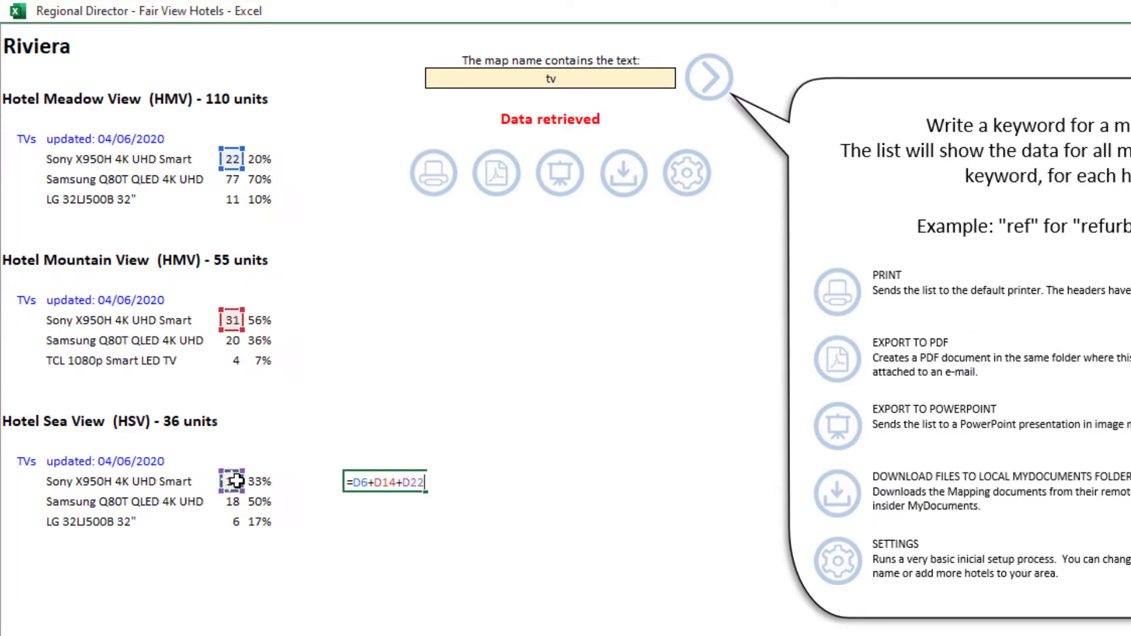
pyautogui.press('Return')
pyautogui.click(385, 484)
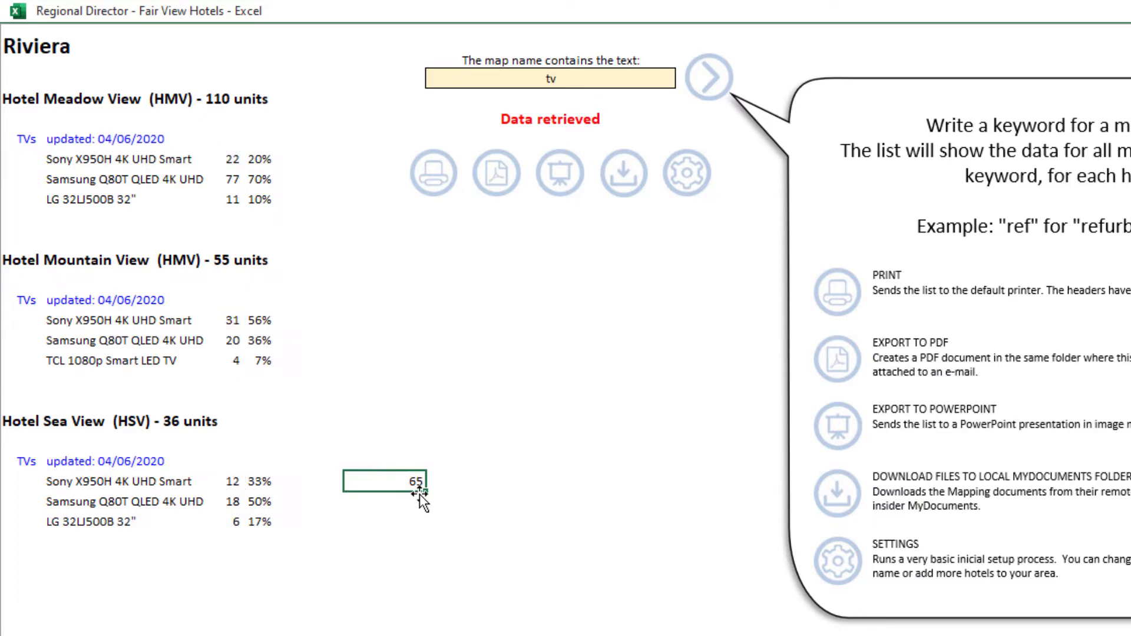
pyautogui.moveTo(424, 492); pyautogui.dragTo(425, 526)
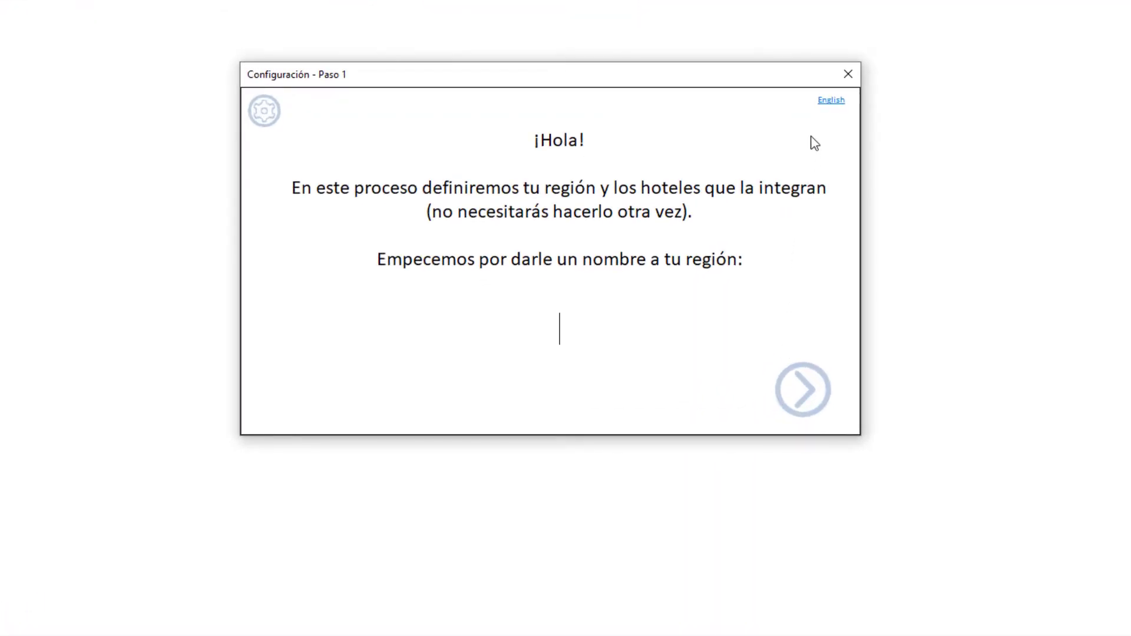
# Switch the setup wizard to English and name the region Riviera
pyautogui.click(827, 104)
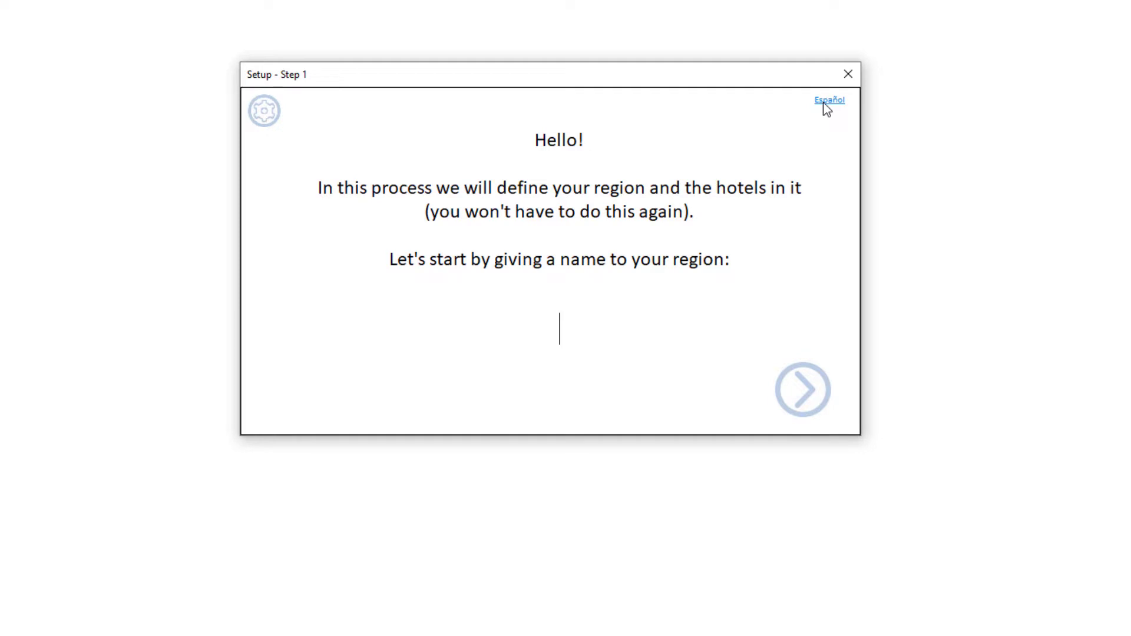
pyautogui.write('Riviera')
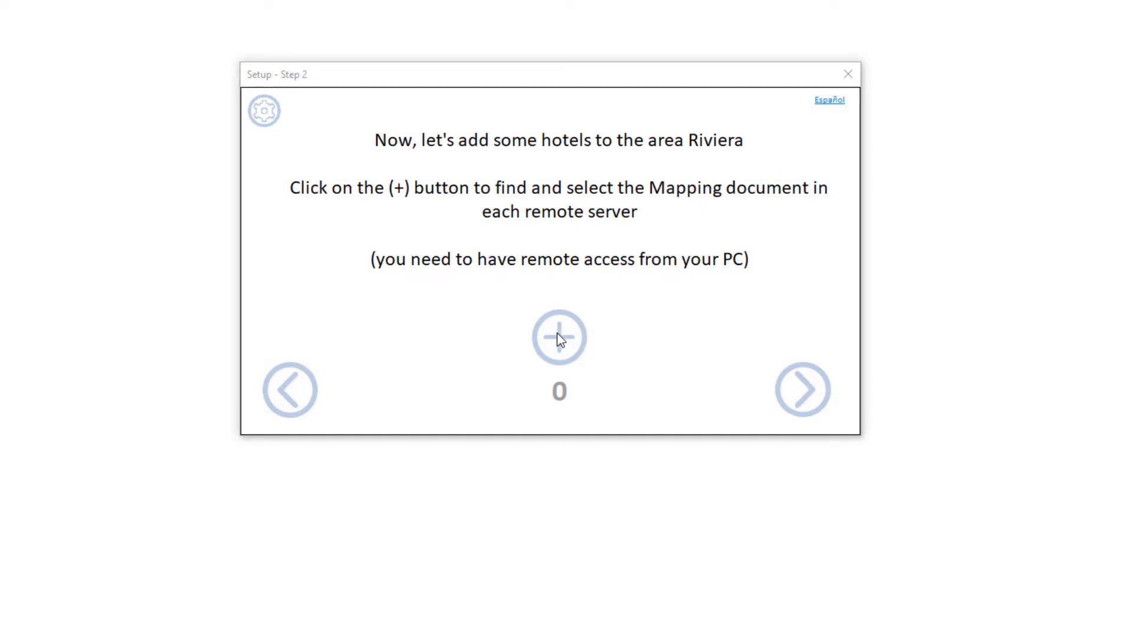
# Add the Hotel Mountain View mapping document from the Remote Server 01 folder of the Remote Servers library to the region
pyautogui.click(558, 339)
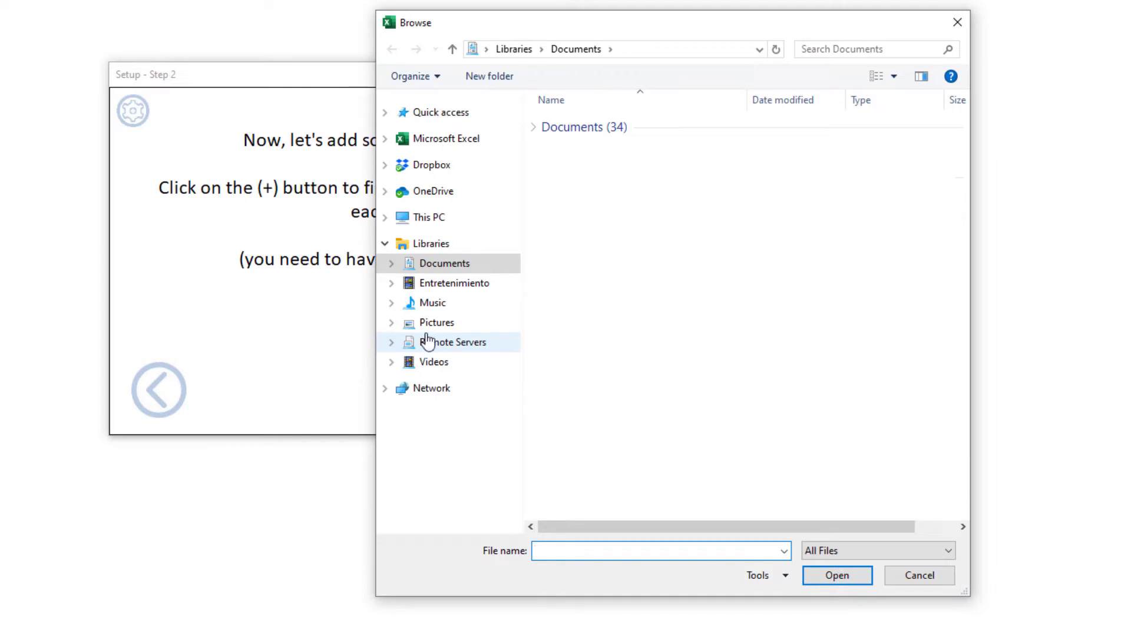
pyautogui.click(428, 341)
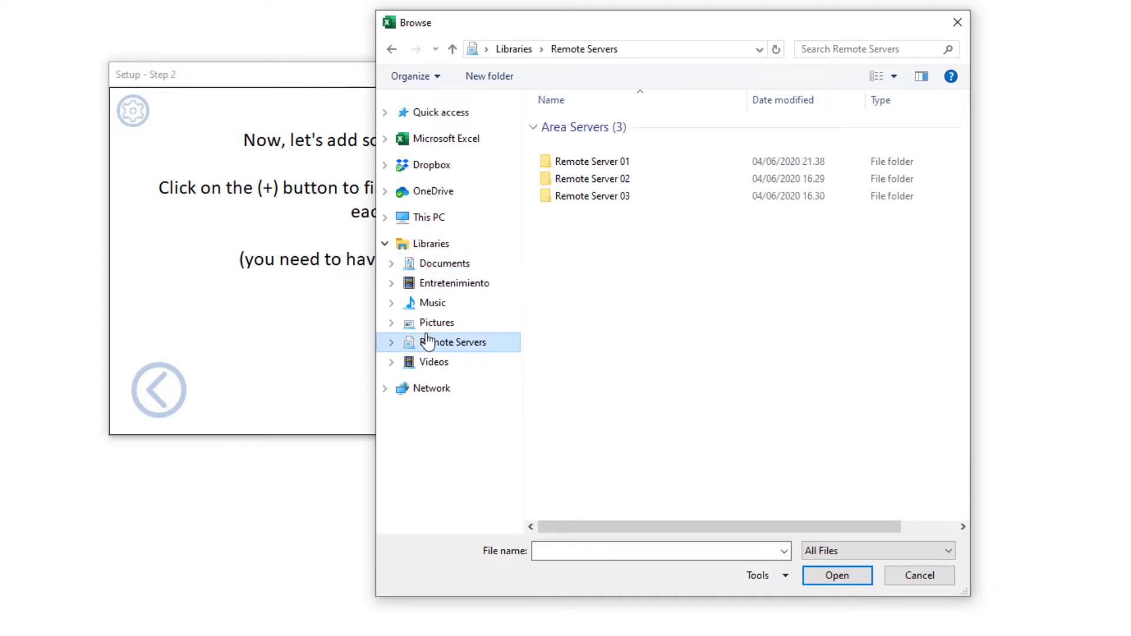
pyautogui.click(613, 168)
pyautogui.doubleClick(613, 169)
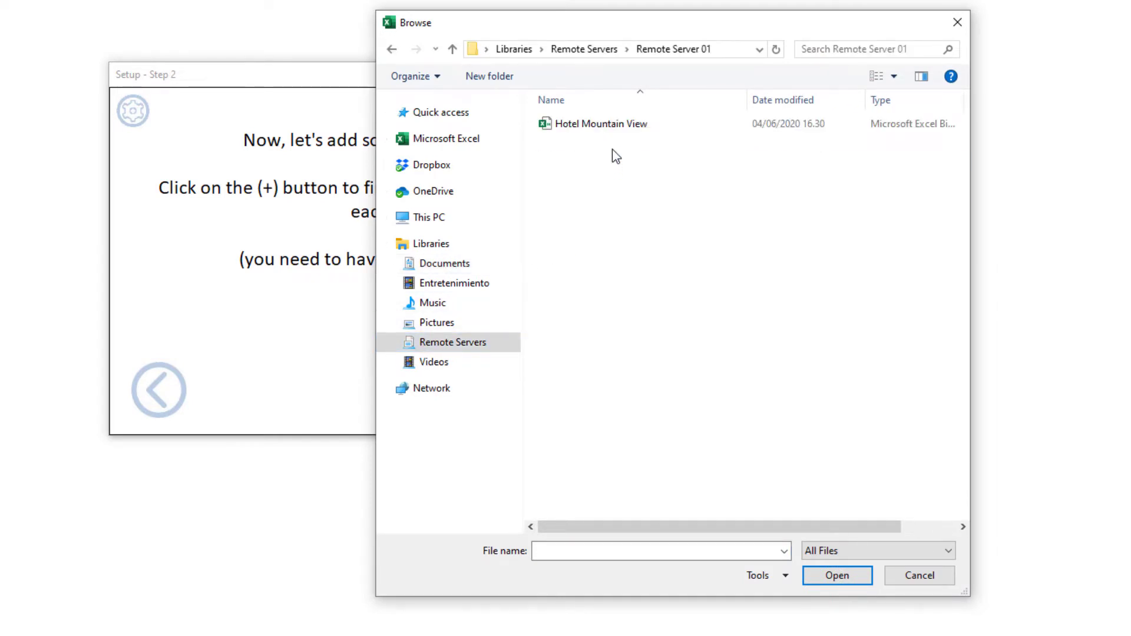
pyautogui.doubleClick(615, 126)
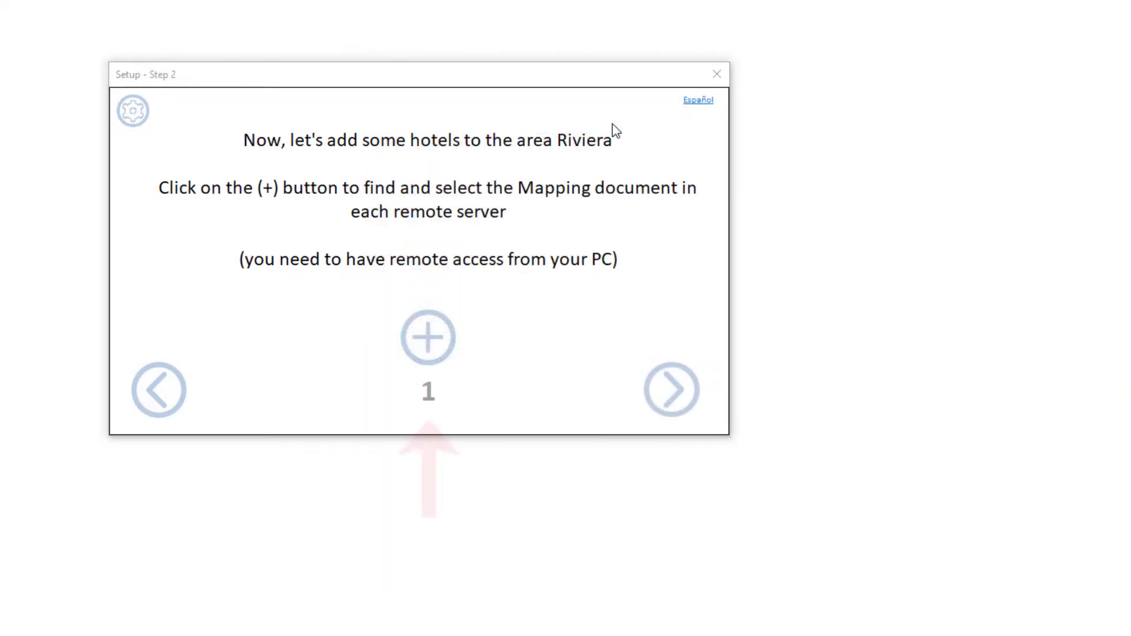
# Add the Hotel Meadow View mapping document from the Remote Server 02 folder to the region
pyautogui.click(429, 337)
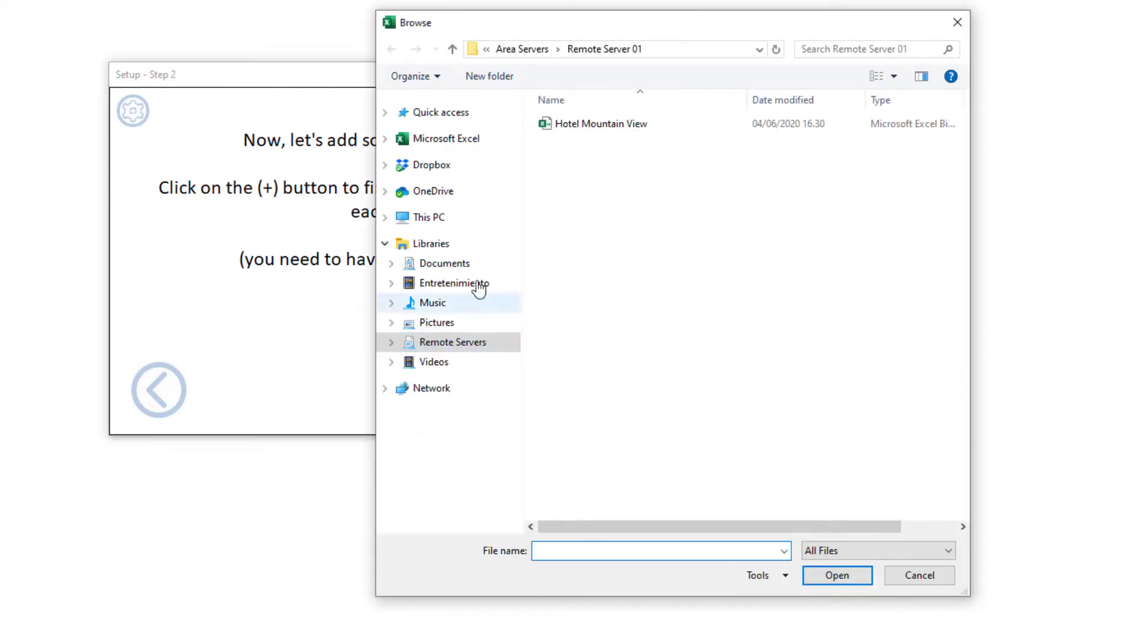
pyautogui.click(522, 51)
pyautogui.click(577, 142)
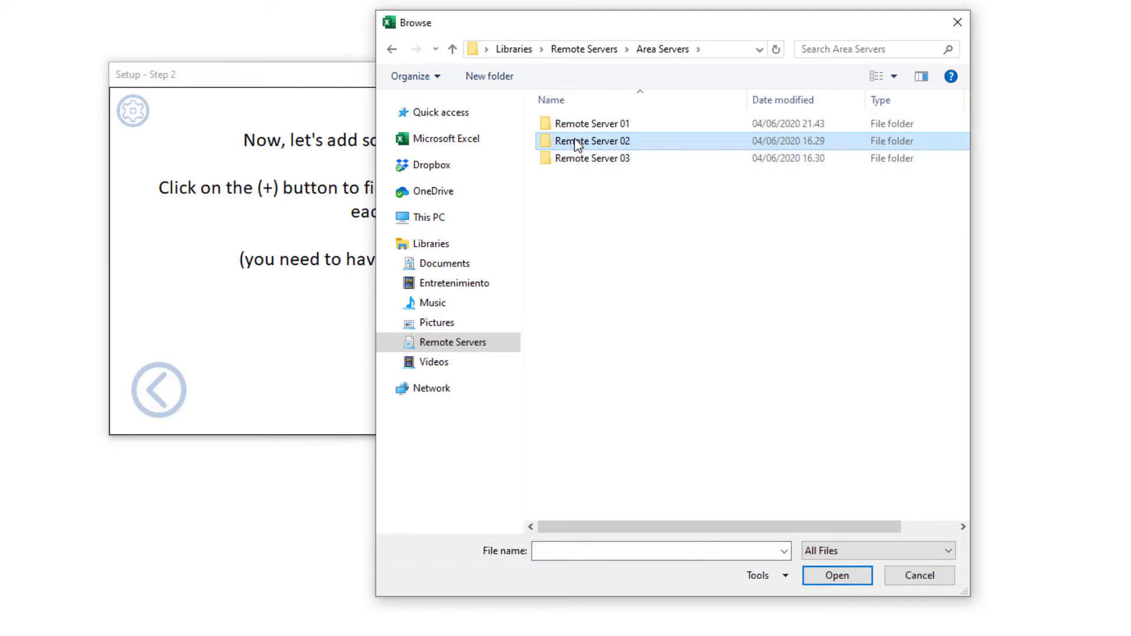
pyautogui.doubleClick(576, 142)
pyautogui.doubleClick(577, 123)
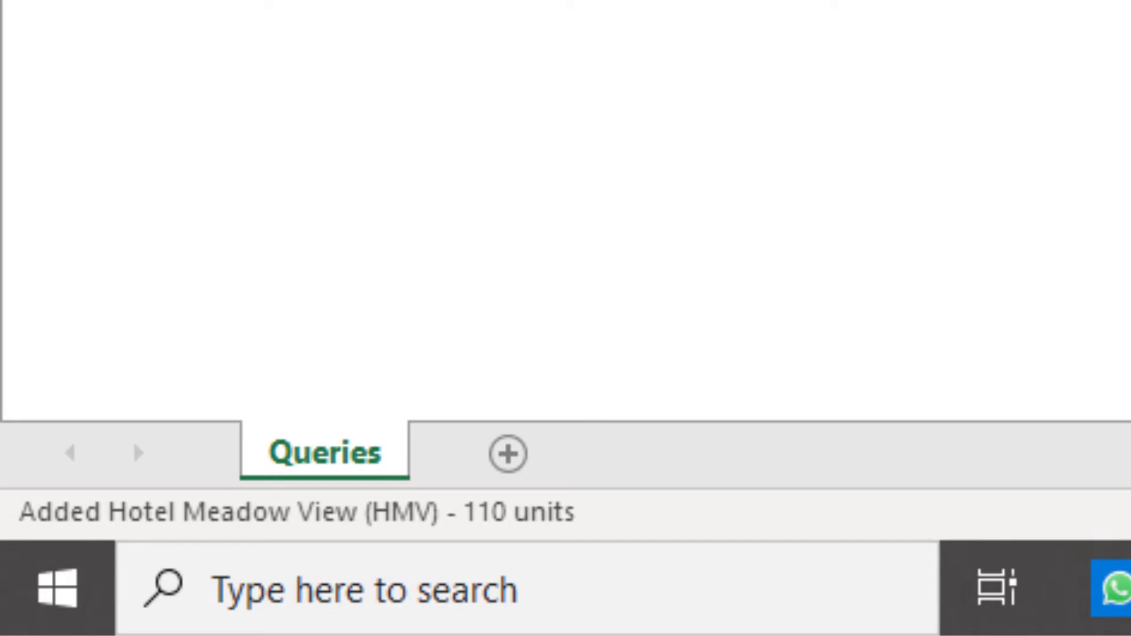
# Add the Hotel Sea View mapping document from the Remote Server 03 folder and continue past the hotel selection step
pyautogui.click(576, 371)
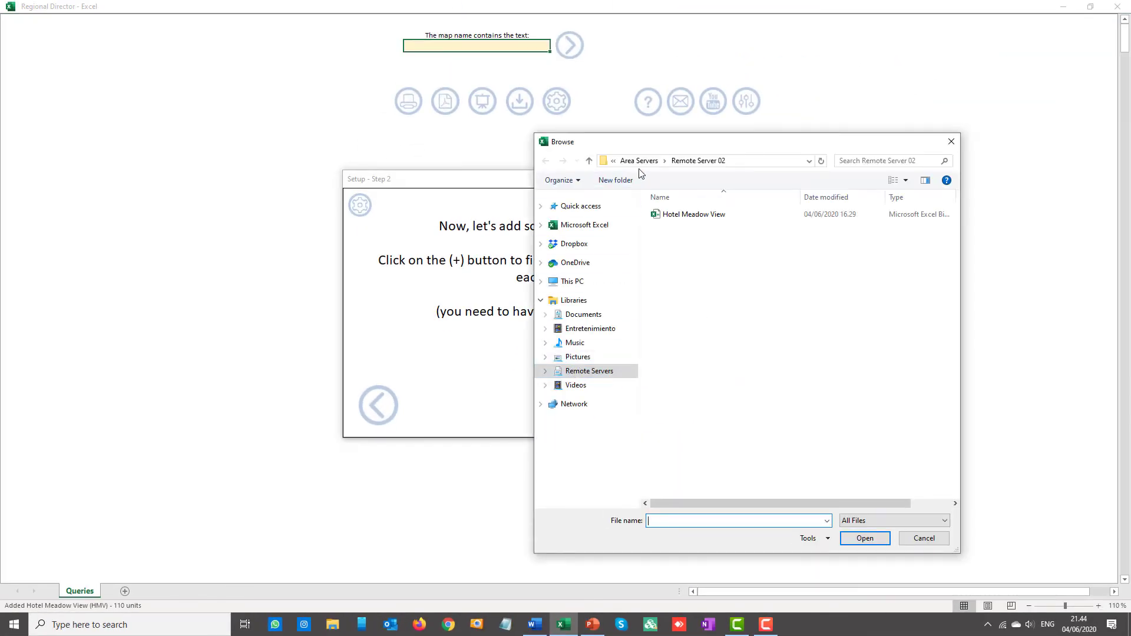
pyautogui.click(639, 161)
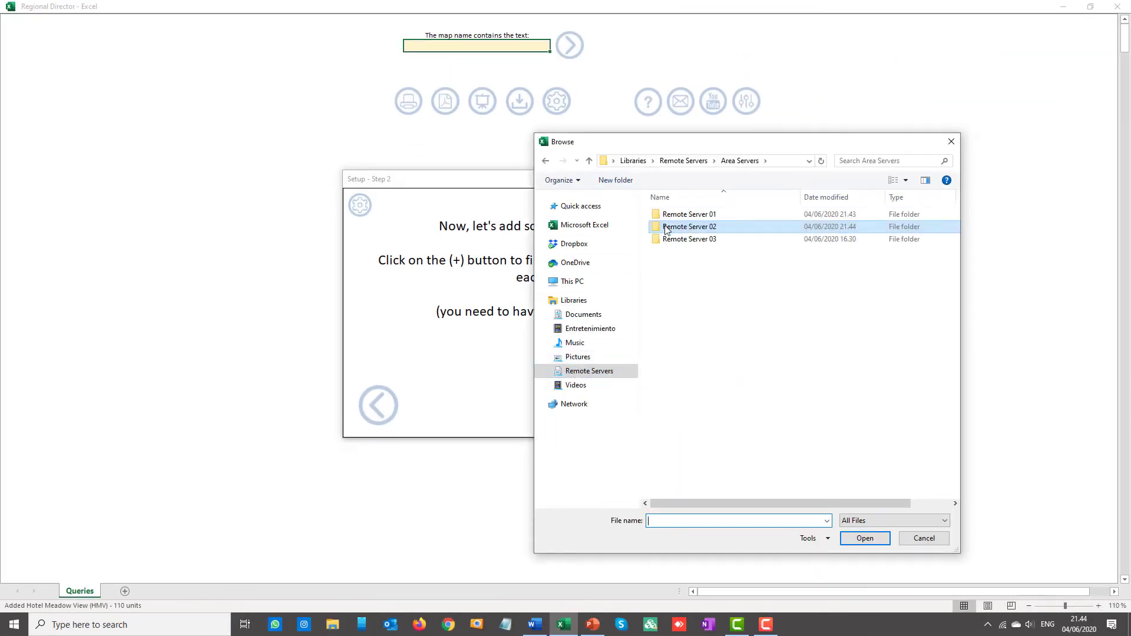
pyautogui.doubleClick(669, 240)
pyautogui.doubleClick(670, 214)
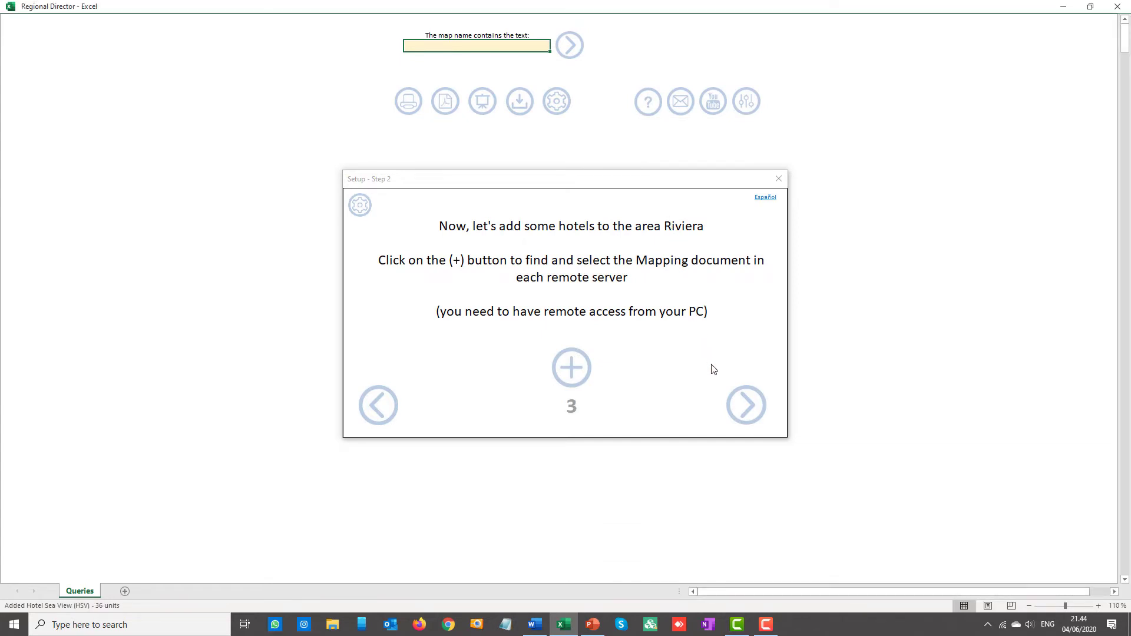
pyautogui.click(746, 405)
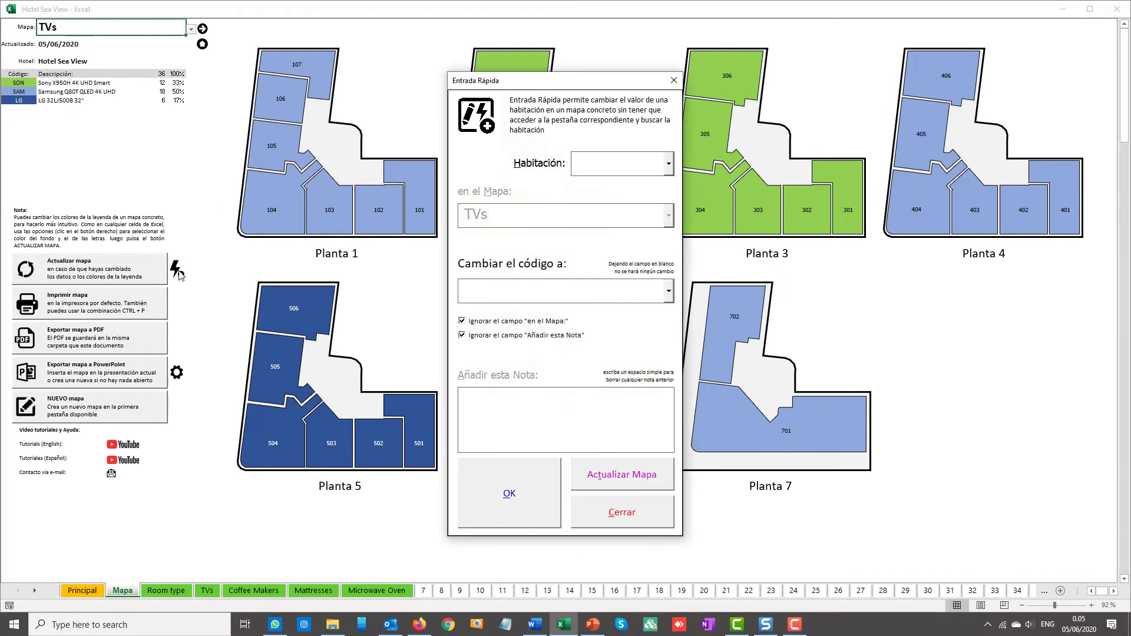
# Change room 701's code to SON in Hotel Sea View's TVs map and update the map
pyautogui.write('701')
pyautogui.press('Tab')
pyautogui.write('SON')
pyautogui.press('Tab')
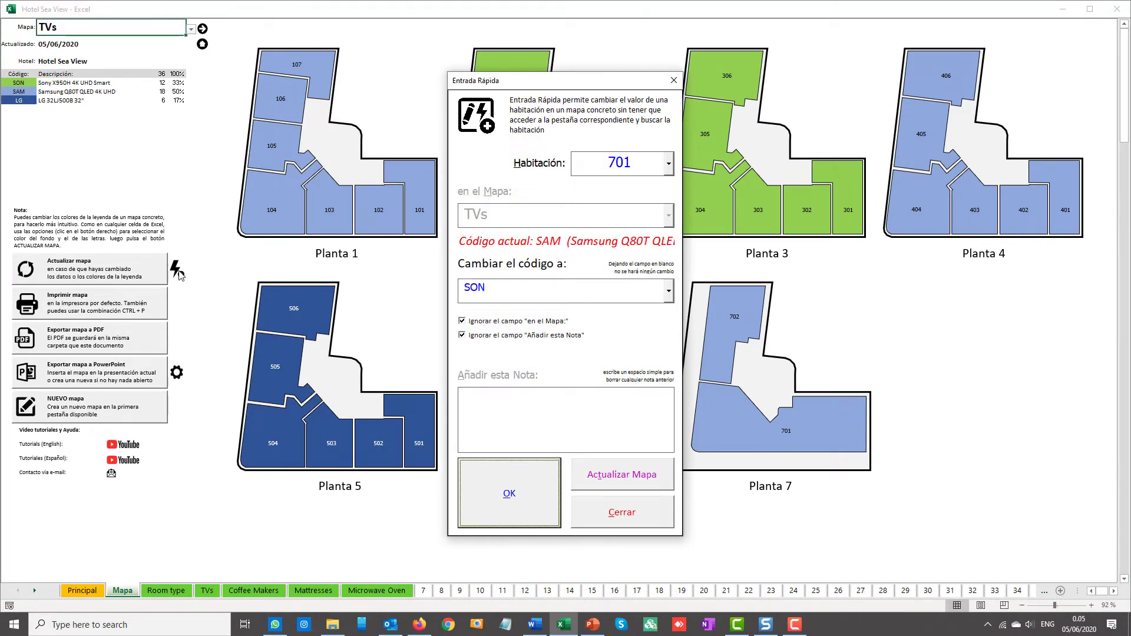
pyautogui.press('Return')
pyautogui.click(604, 484)
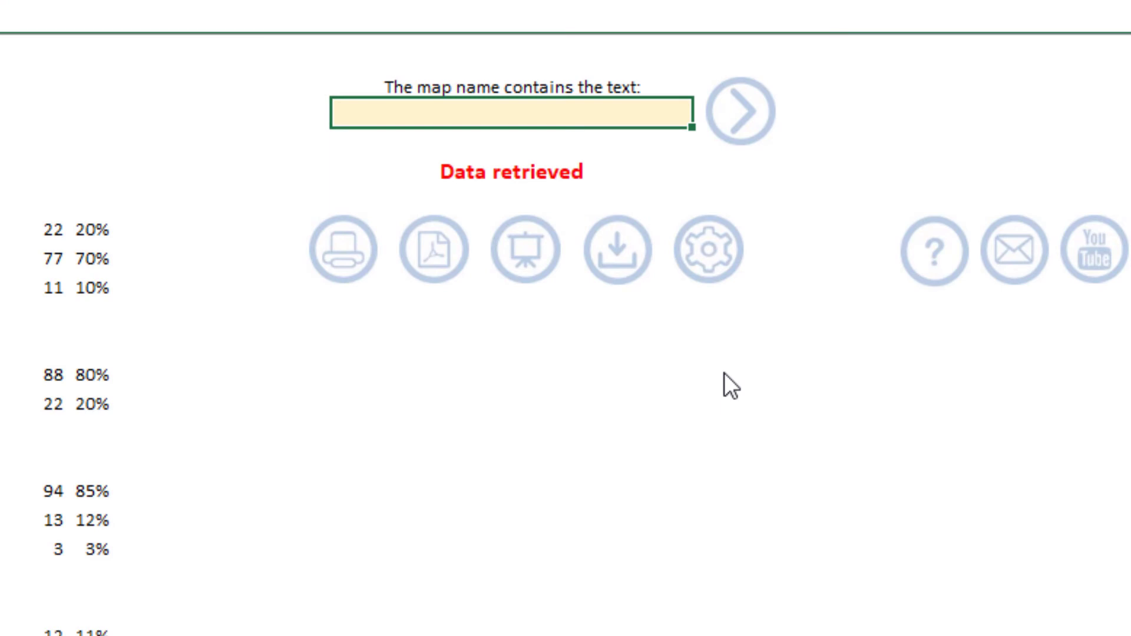
# Filter the Riviera list in turn by the keywords "tv", "mattr", "coffe" and "microw", and clear the keyword to list all maps
pyautogui.write('tv')
pyautogui.press('Return')
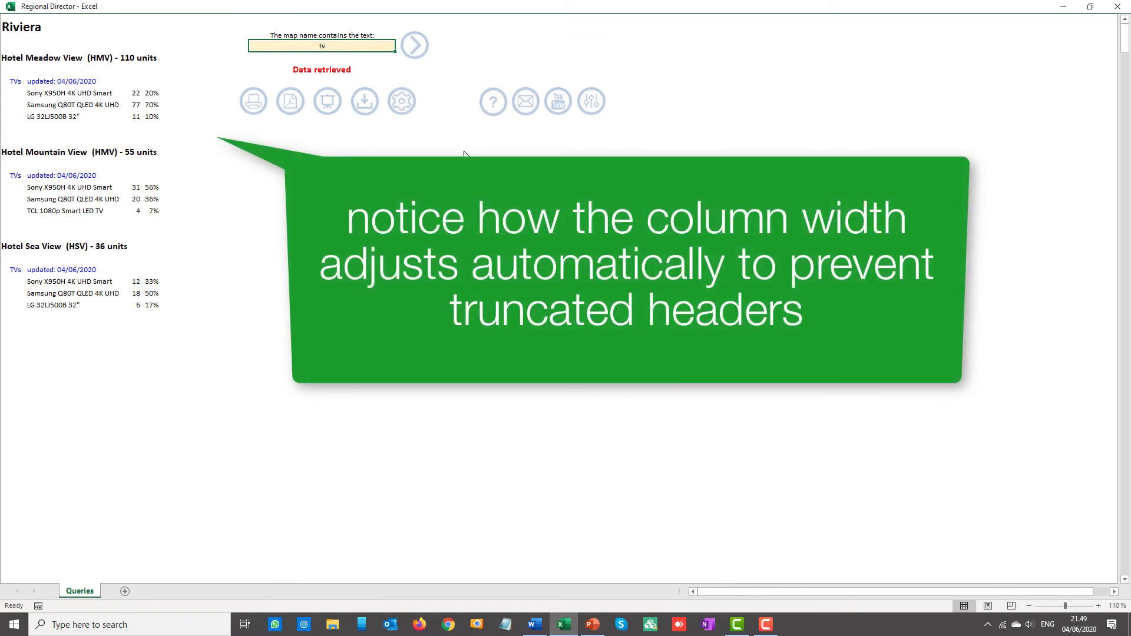
pyautogui.write('mattr')
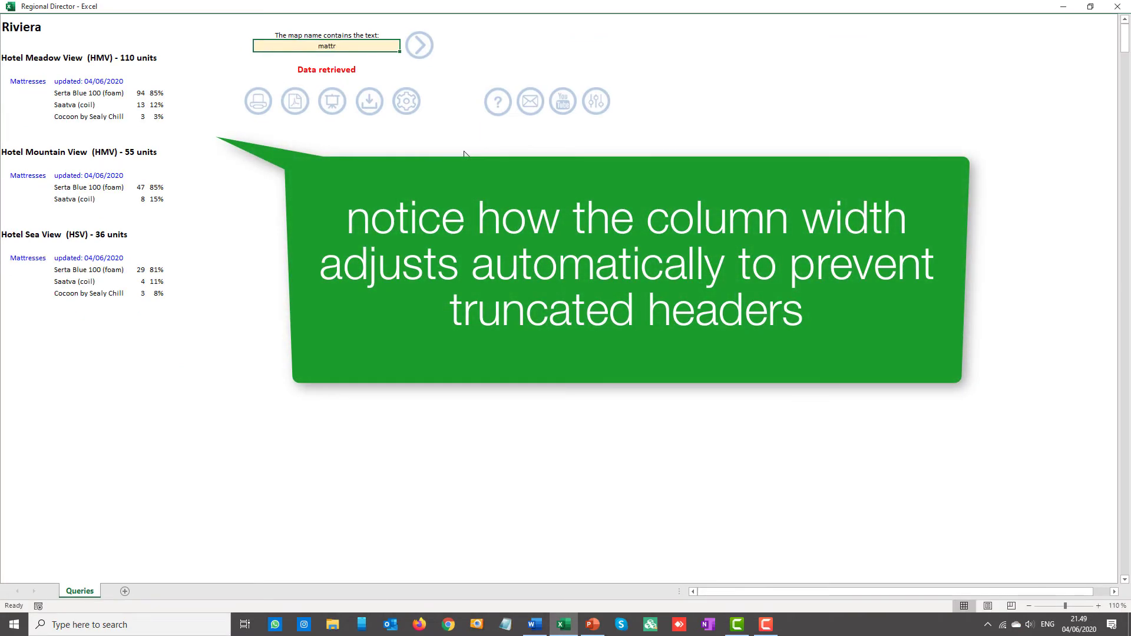
pyautogui.write('coffe')
pyautogui.press('Return')
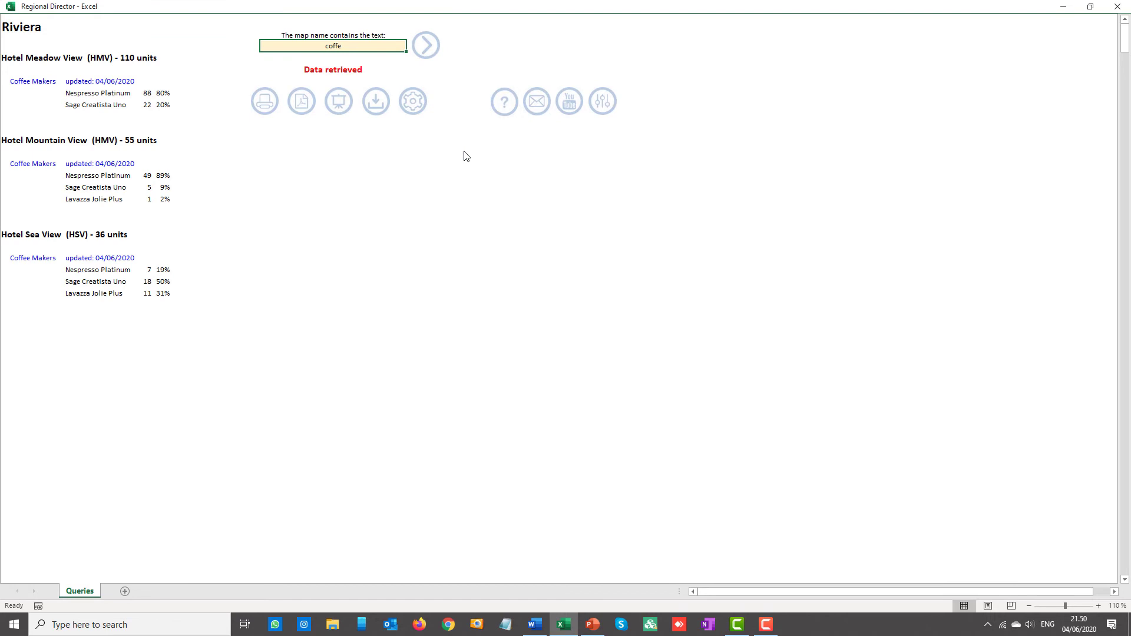
pyautogui.write('microw')
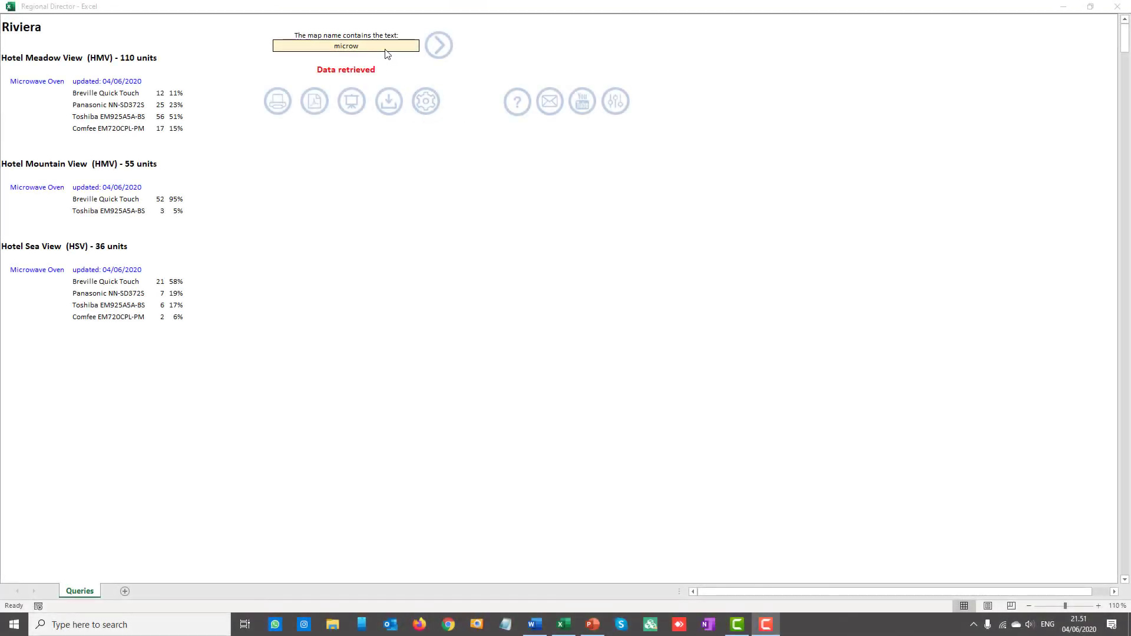
pyautogui.press('Delete')
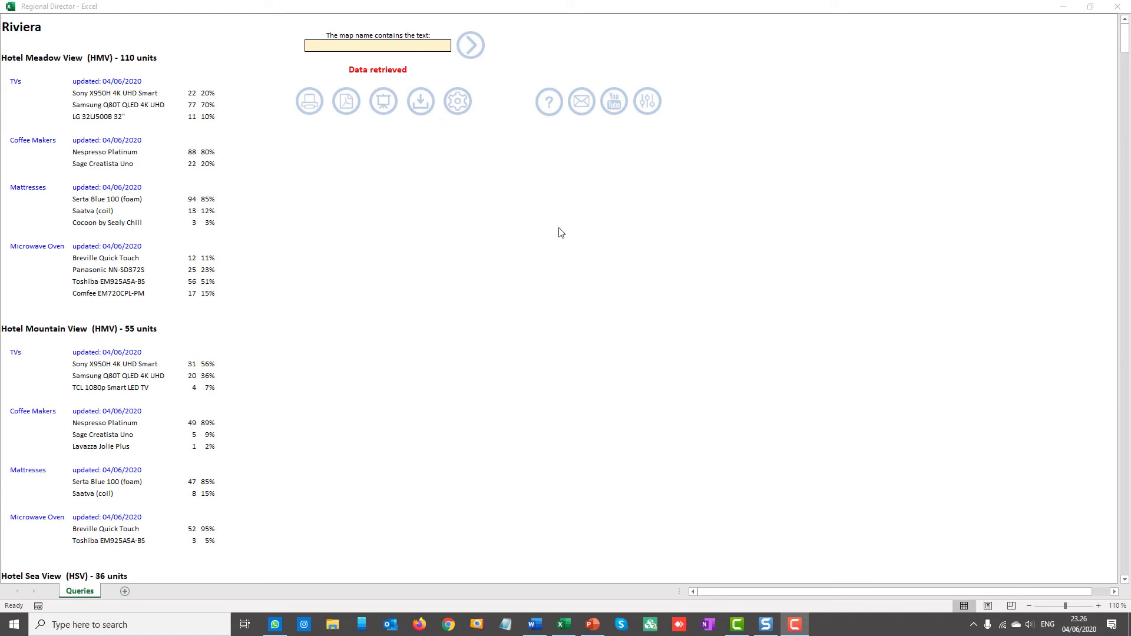
# Show the workbook's hidden Excel controls and hide them again
pyautogui.click(648, 106)
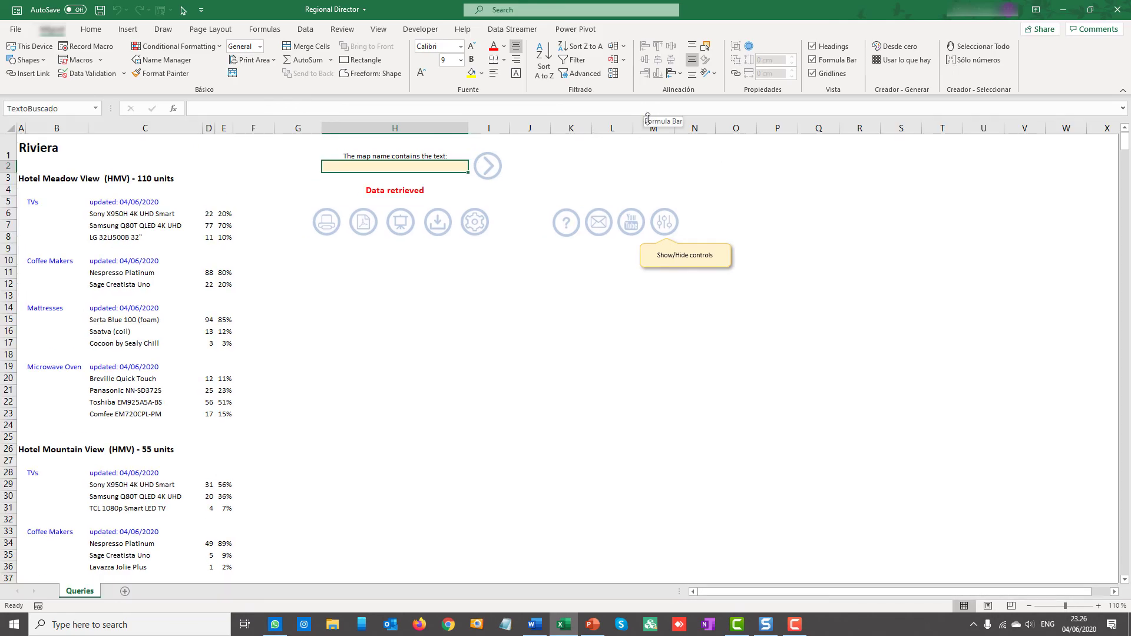
pyautogui.click(660, 220)
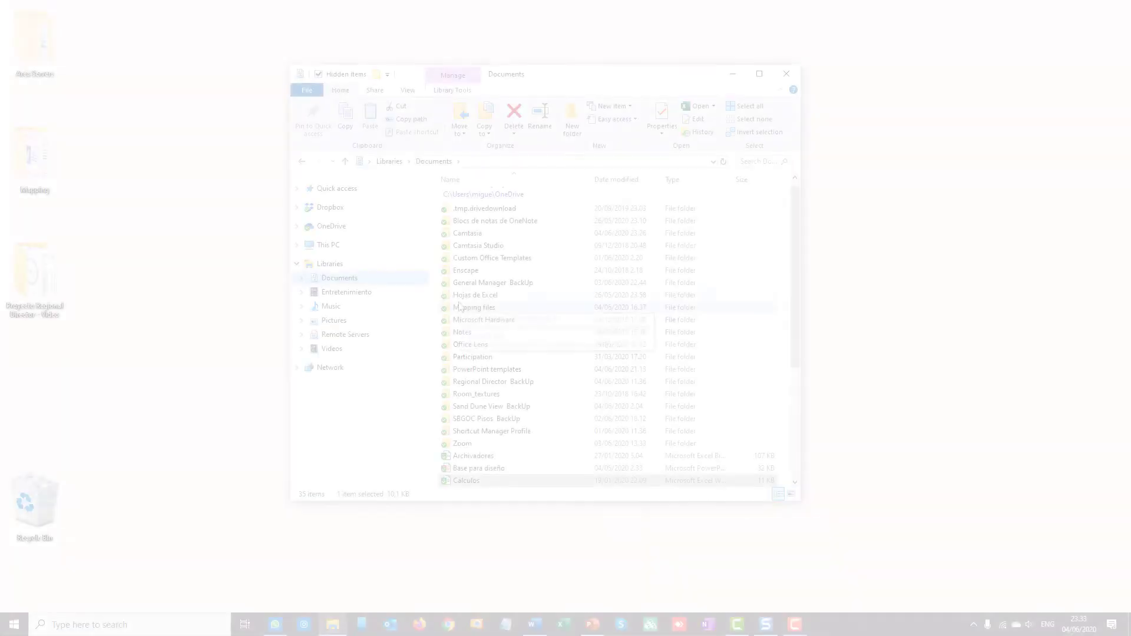
# Open the Hotel Meadow View workbook from the Mapping files folder in Documents
pyautogui.doubleClick(460, 307)
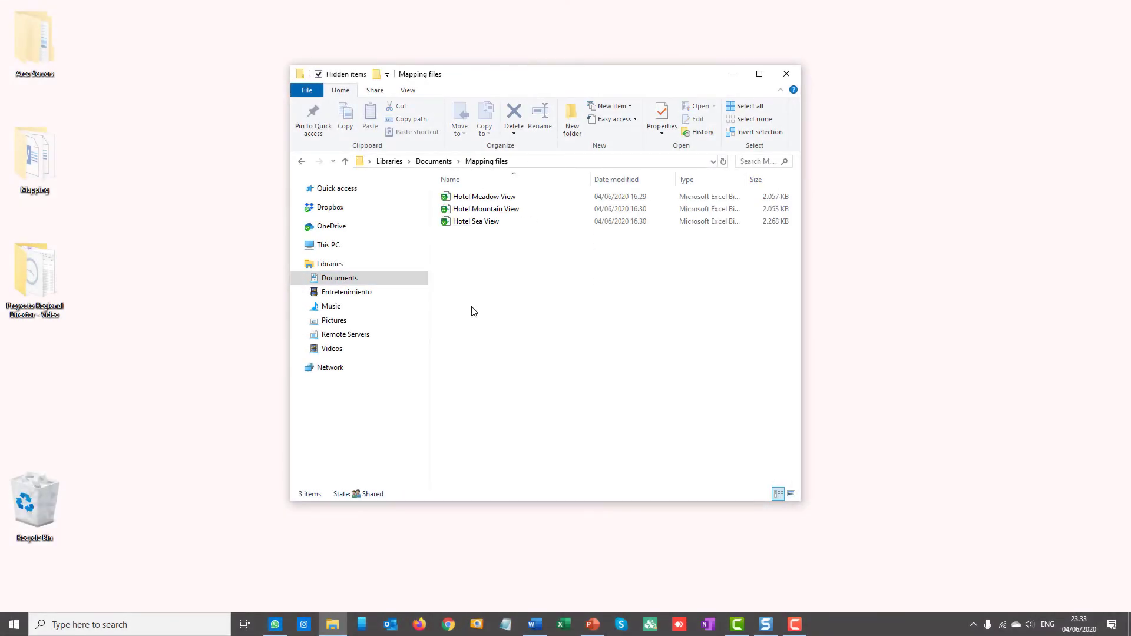
pyautogui.click(484, 200)
pyautogui.doubleClick(484, 200)
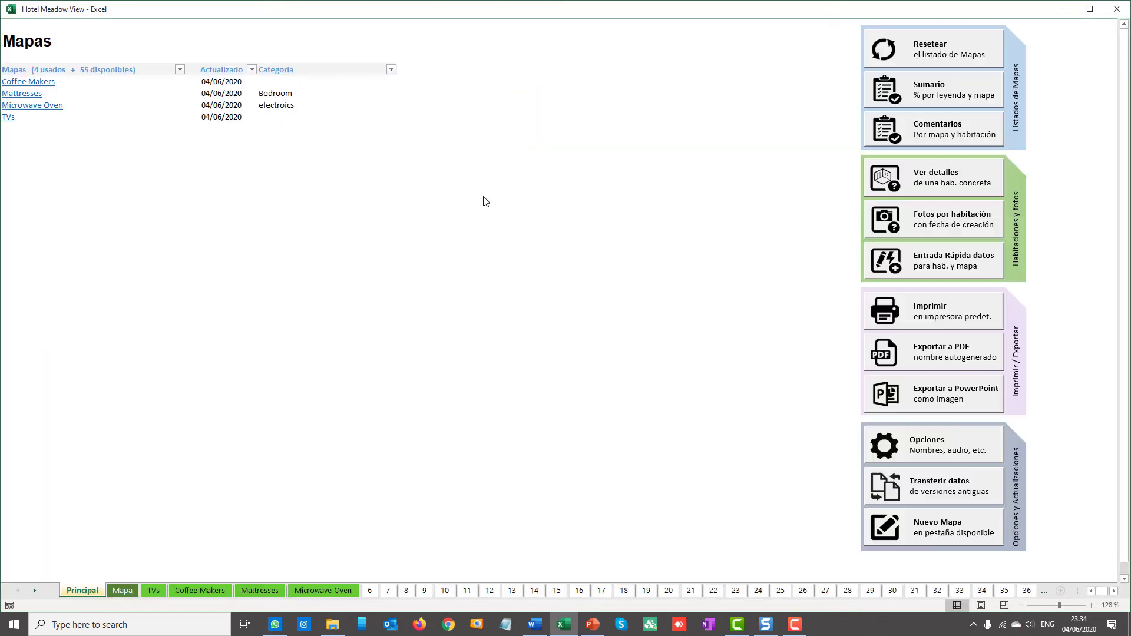
# Display the Mattresses map on the Mapa sheet of Hotel Meadow View
pyautogui.click(129, 590)
pyautogui.click(221, 31)
pyautogui.click(184, 58)
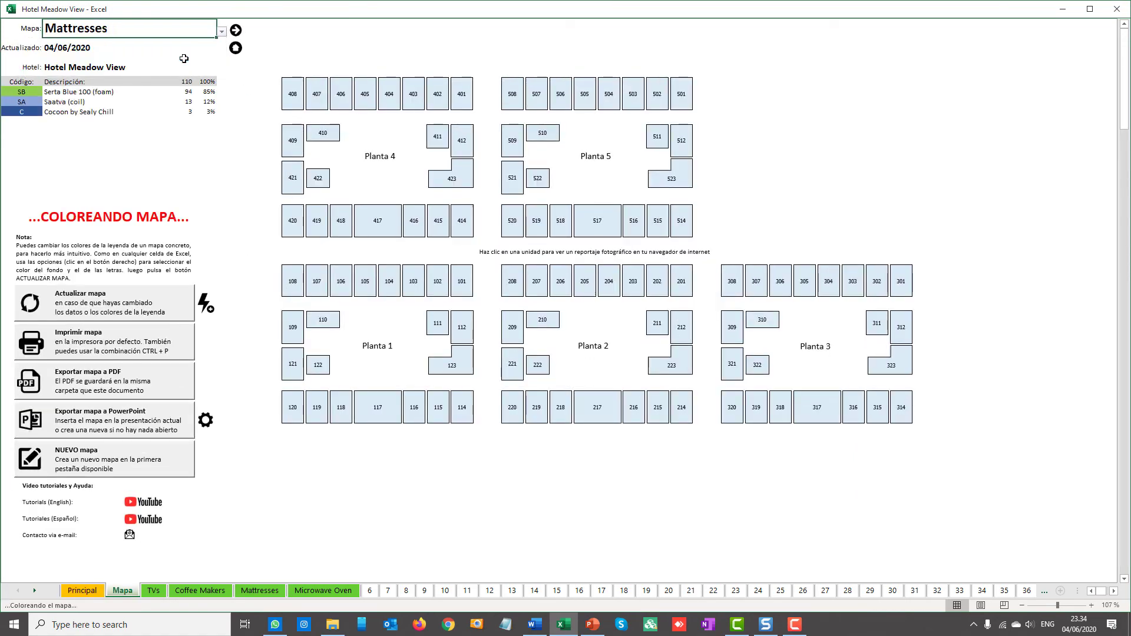